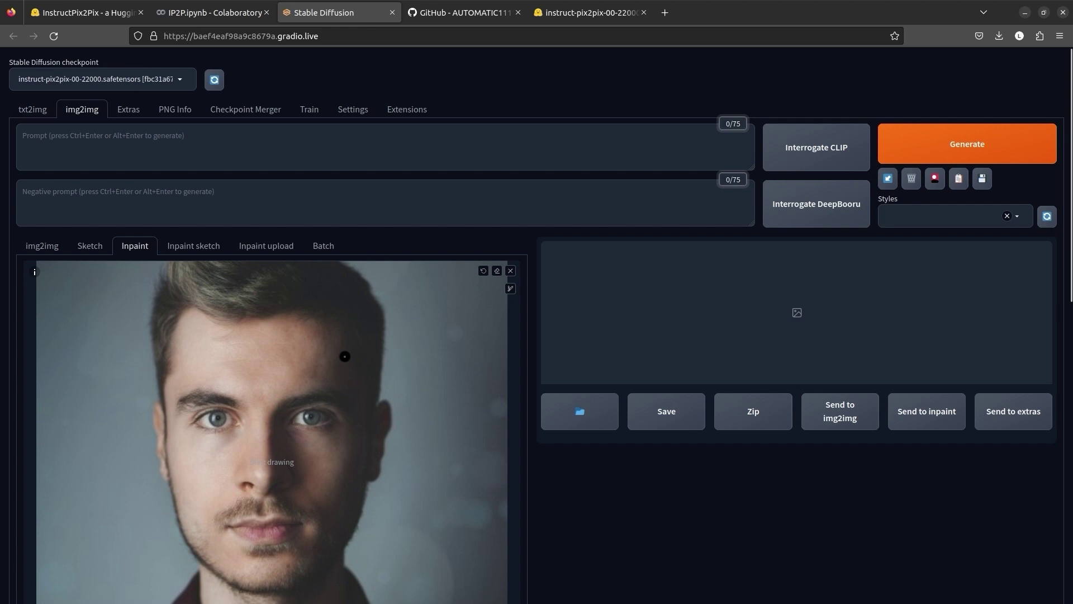
Mask the upper lip in Inpaint and generate with the prompt 'give him a thick mustache'
{"action": "scroll", "coordinate": [345, 356], "scroll_direction": "down", "scroll_amount": 3}
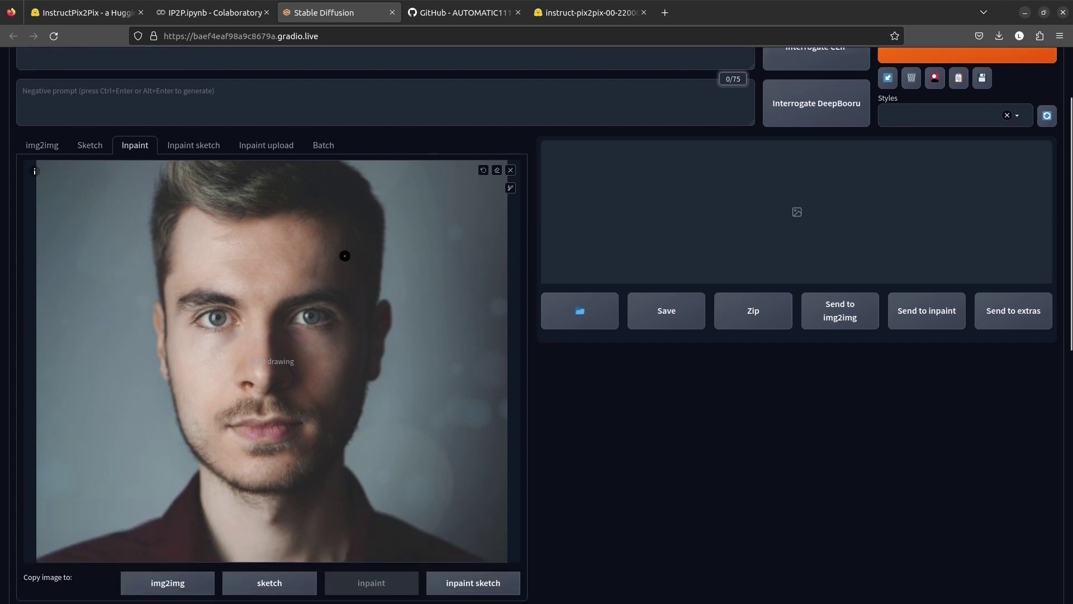
{"action": "mouse_move", "coordinate": [215, 332]}
{"action": "left_mouse_down"}
{"action": "mouse_move", "coordinate": [260, 313]}
{"action": "mouse_move", "coordinate": [321, 330]}
{"action": "mouse_move", "coordinate": [292, 326]}
{"action": "left_mouse_up"}
{"action": "scroll", "coordinate": [292, 326], "scroll_direction": "up", "scroll_amount": 3}
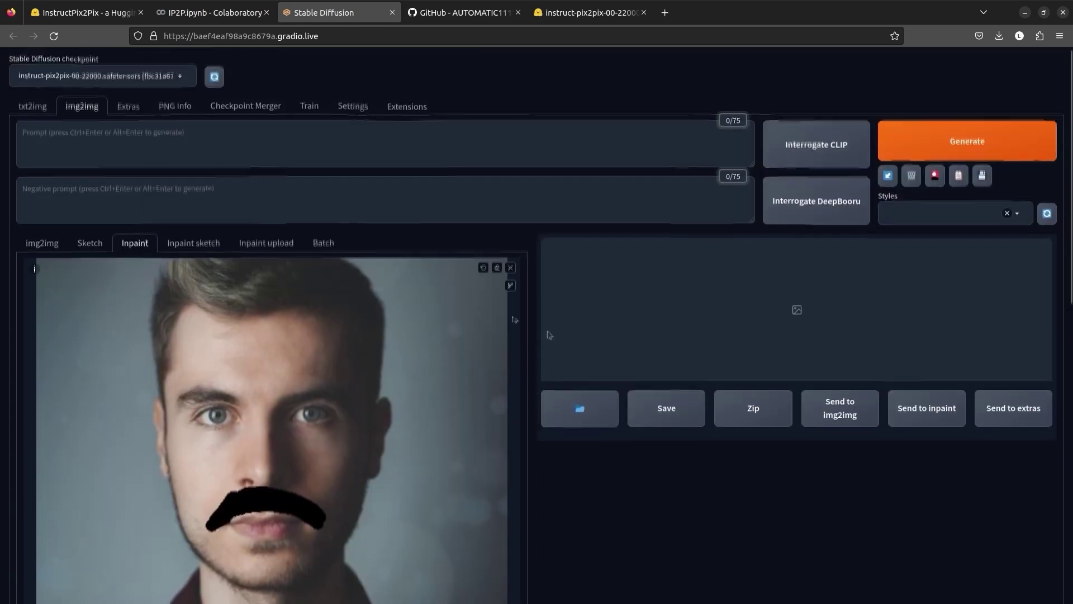
{"action": "left_click", "coordinate": [325, 151]}
{"action": "type", "text": "give him a thick mustache"}
{"action": "key", "text": "ctrl+Return"}
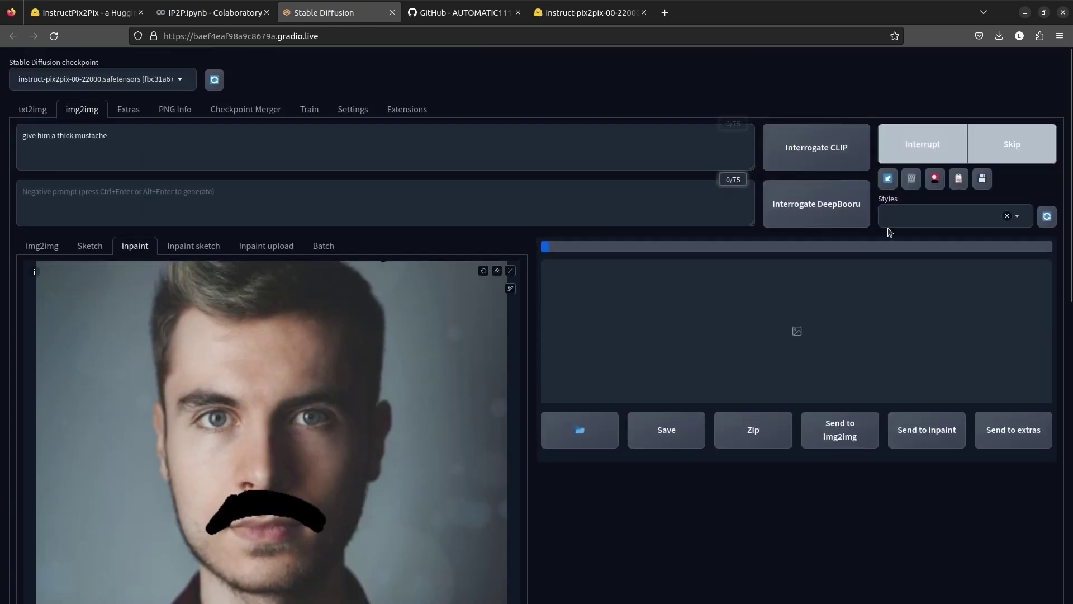
Generate the same thick-mustache edit on the full portrait in the img2img tab
{"action": "scroll", "coordinate": [901, 419], "scroll_direction": "down", "scroll_amount": 2}
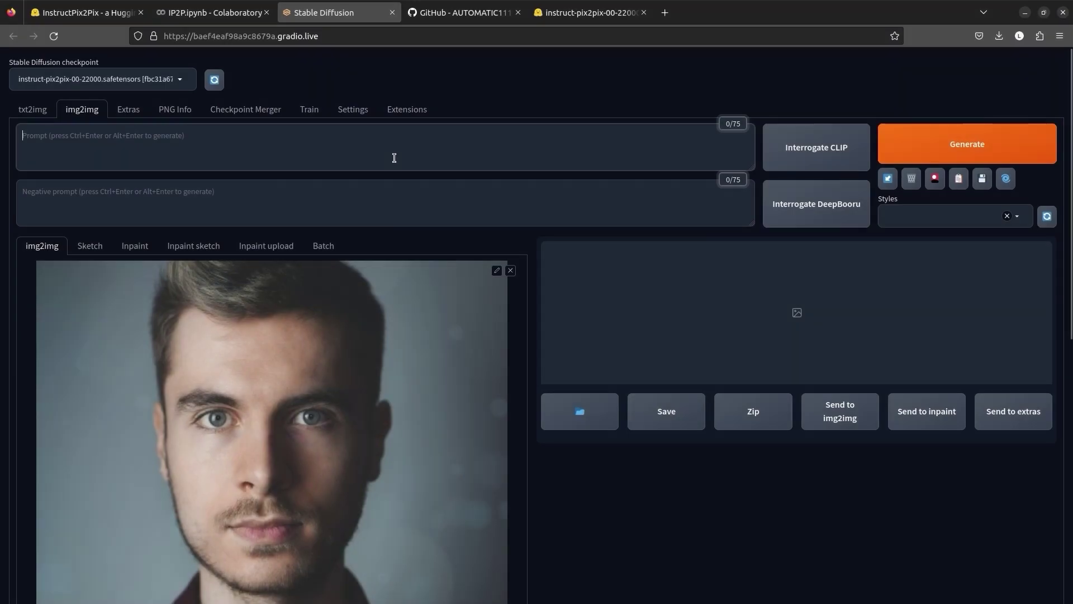
{"action": "type", "text": "give him a thick mustache"}
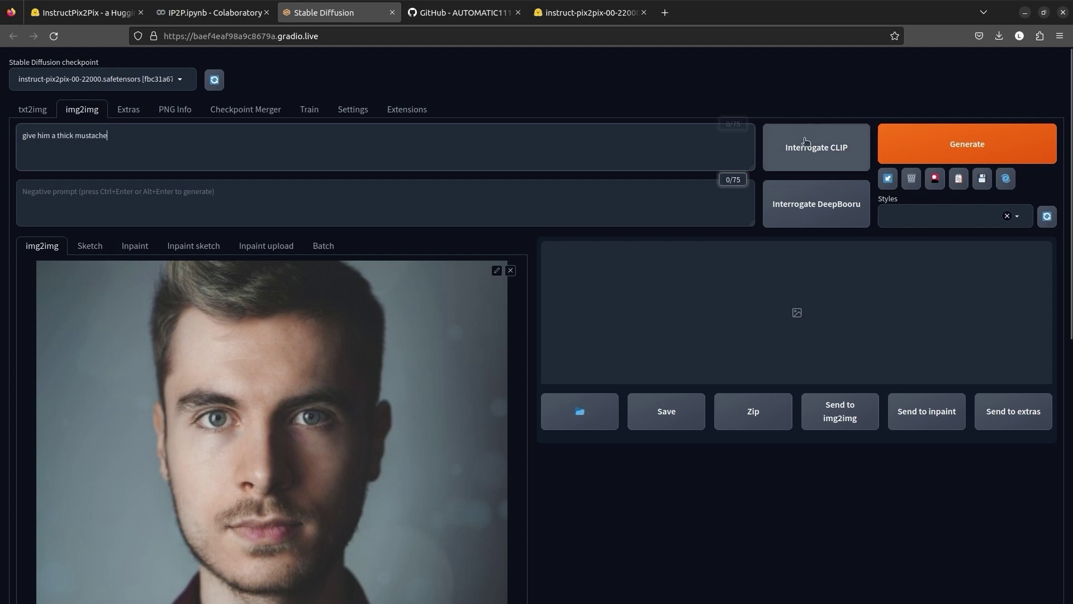
{"action": "key", "text": "ctrl+Return"}
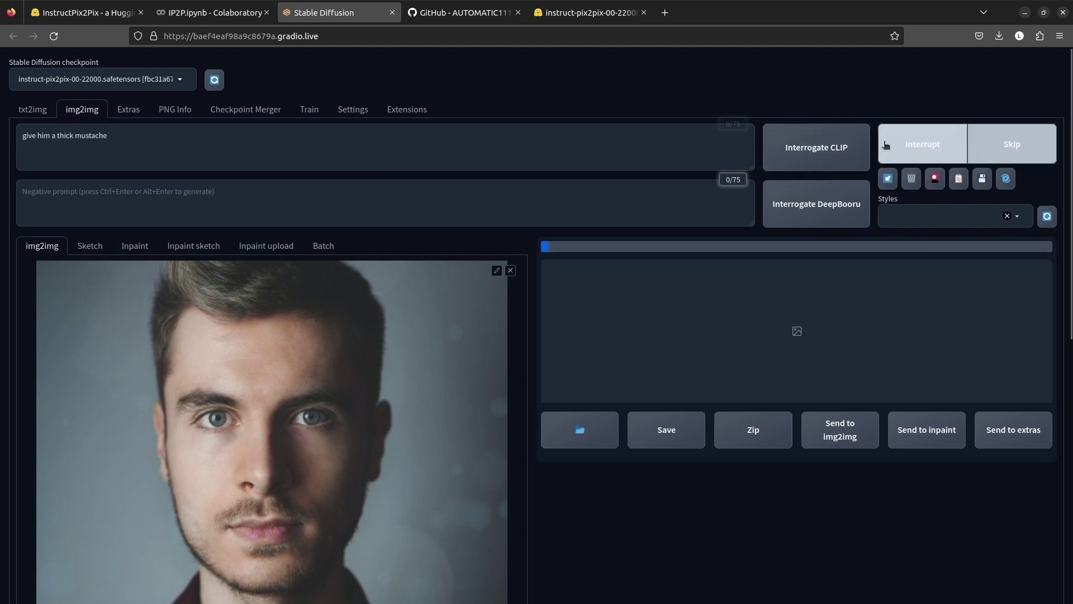
{"action": "scroll", "coordinate": [884, 147], "scroll_direction": "down", "scroll_amount": 3}
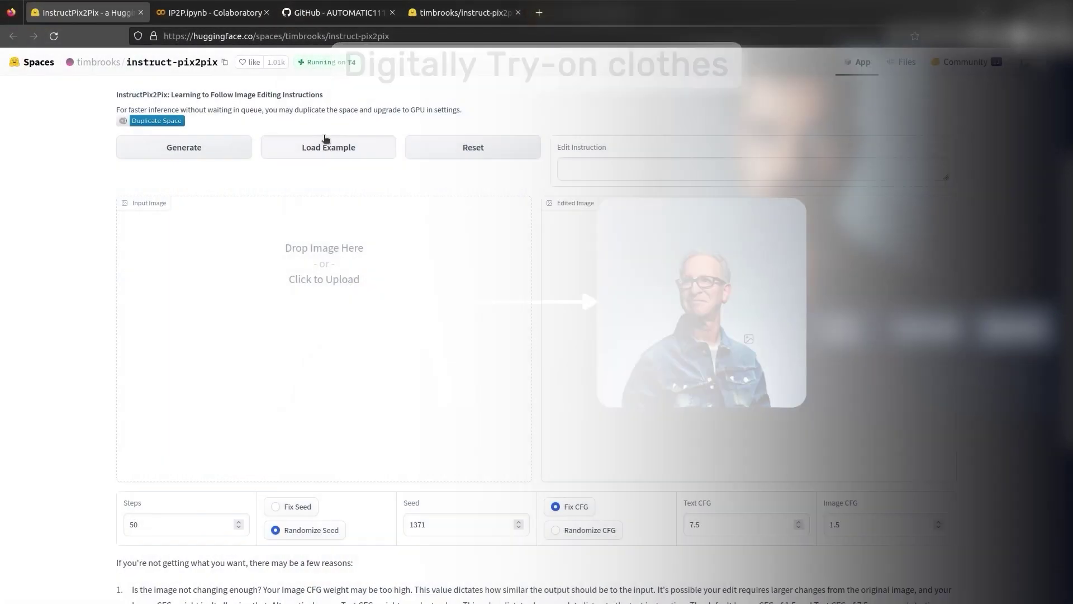
Load the statue example with the 'Turn him into a cyborg!' instruction in the instruct-pix2pix Space
{"action": "left_click", "coordinate": [325, 140]}
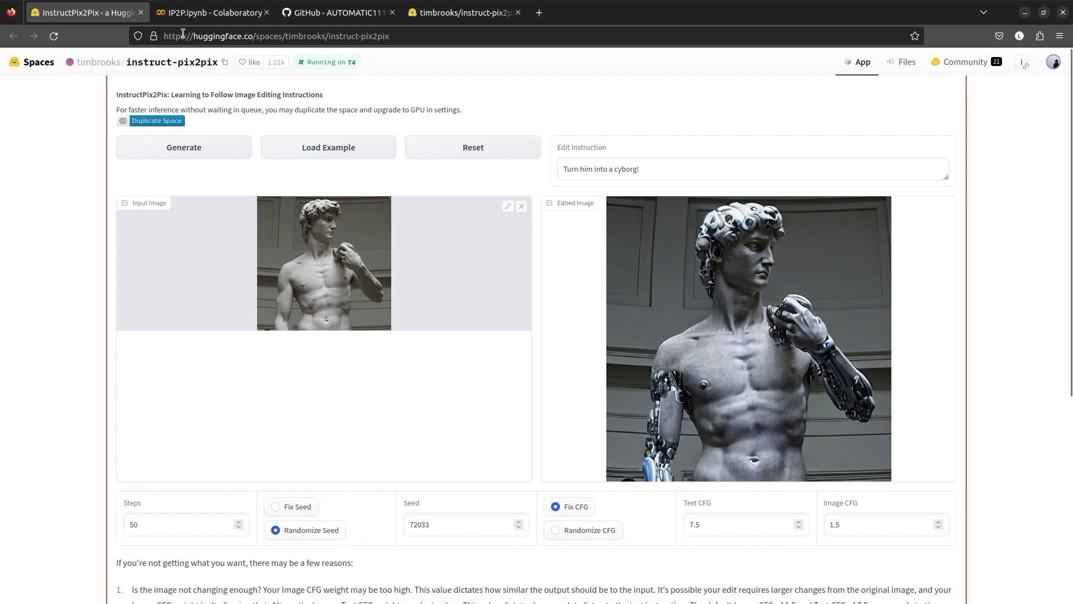
{"action": "left_click", "coordinate": [196, 13]}
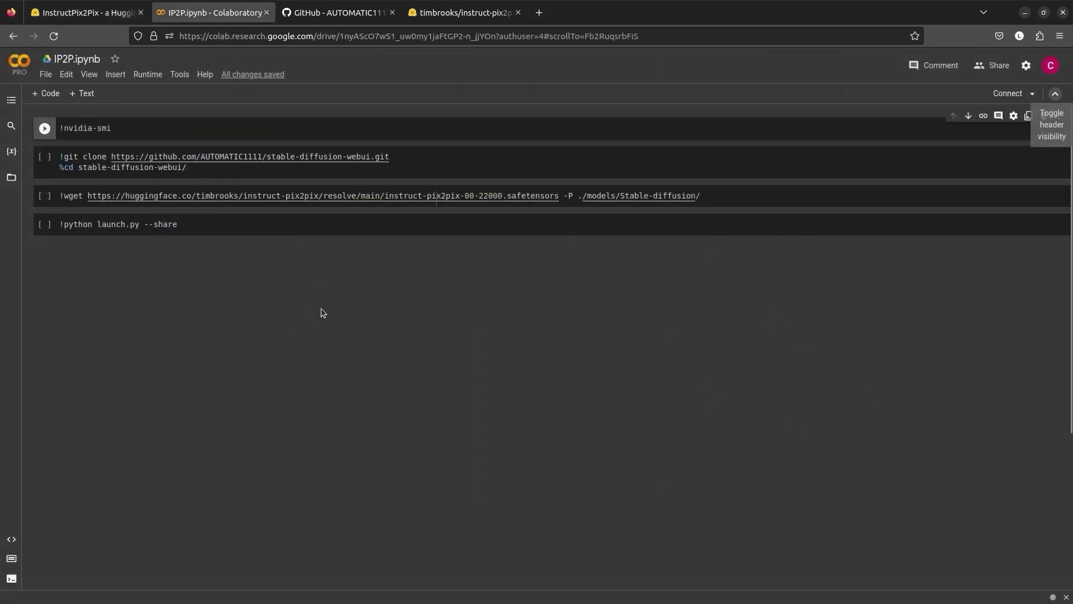
Change the notebook runtime type to a V100 GPU with High-RAM
{"action": "left_click", "coordinate": [148, 75]}
{"action": "left_click", "coordinate": [193, 251]}
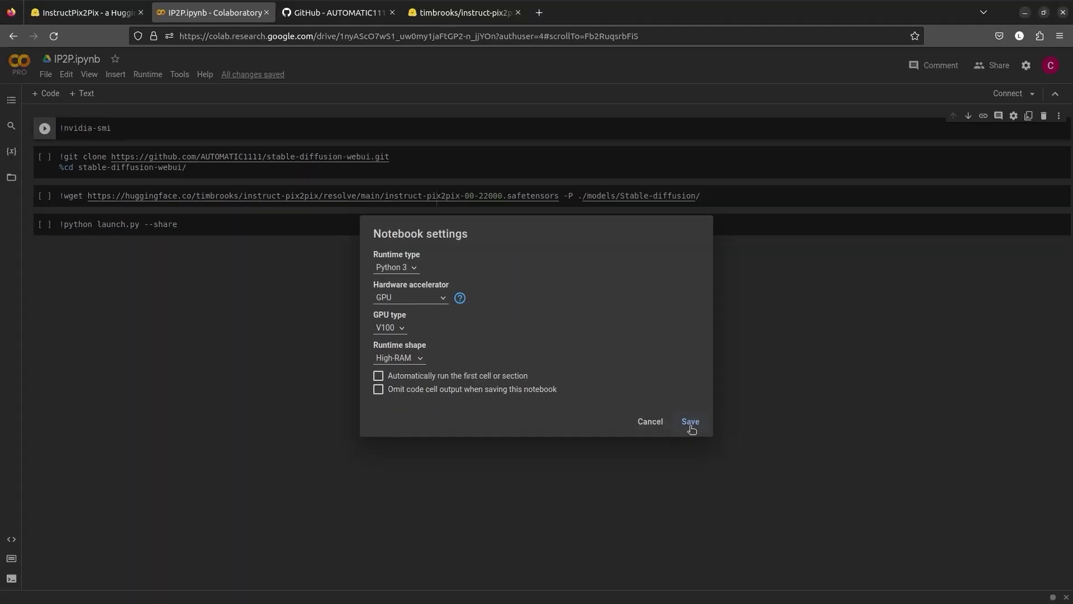
{"action": "left_click", "coordinate": [690, 422]}
Run the nvidia-smi, web UI git clone and instruct-pix2pix model wget cells
{"action": "key", "text": "shift+Return"}
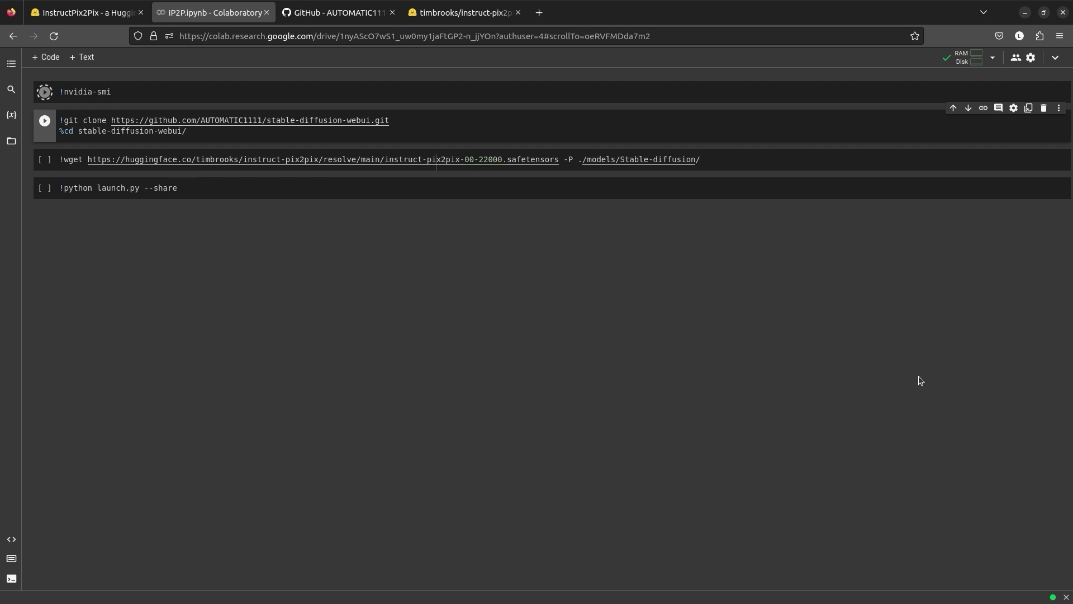
{"action": "key", "text": "shift+Return"}
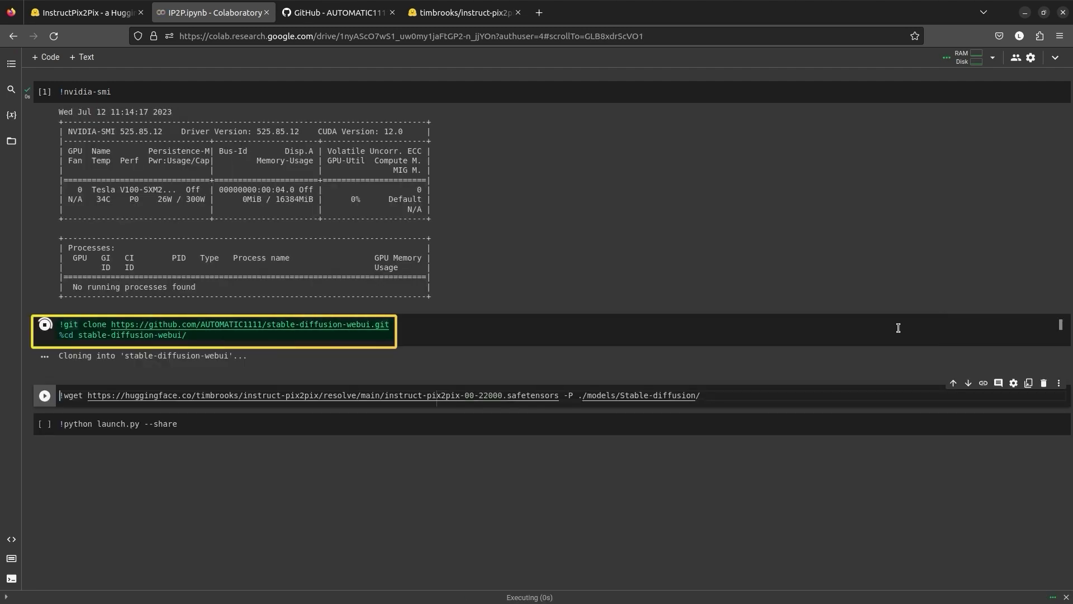
{"action": "key", "text": "shift+Return"}
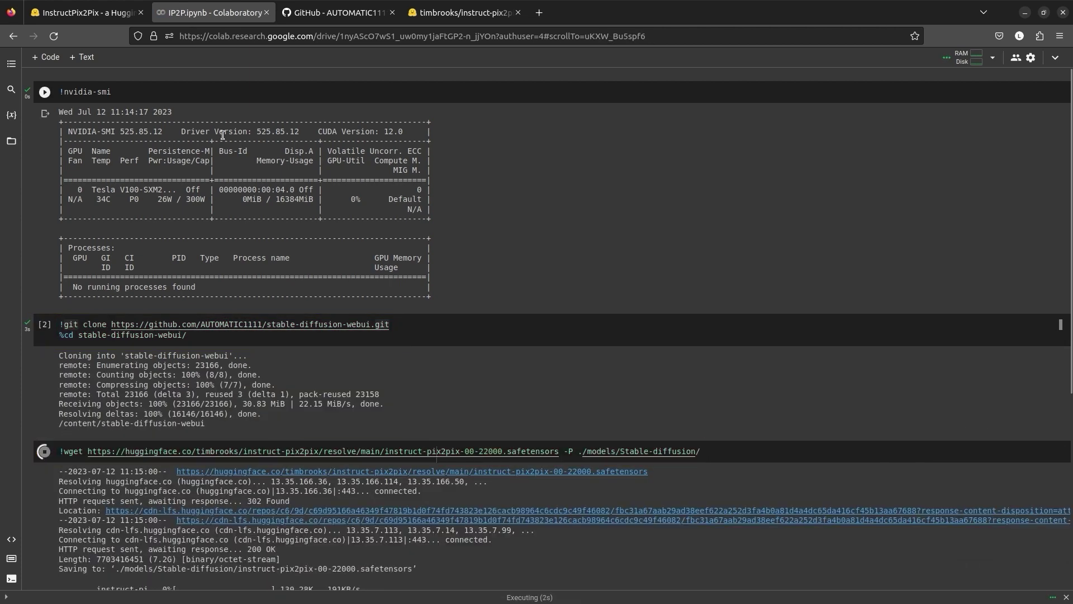
{"action": "scroll", "coordinate": [222, 135], "scroll_direction": "down", "scroll_amount": 3}
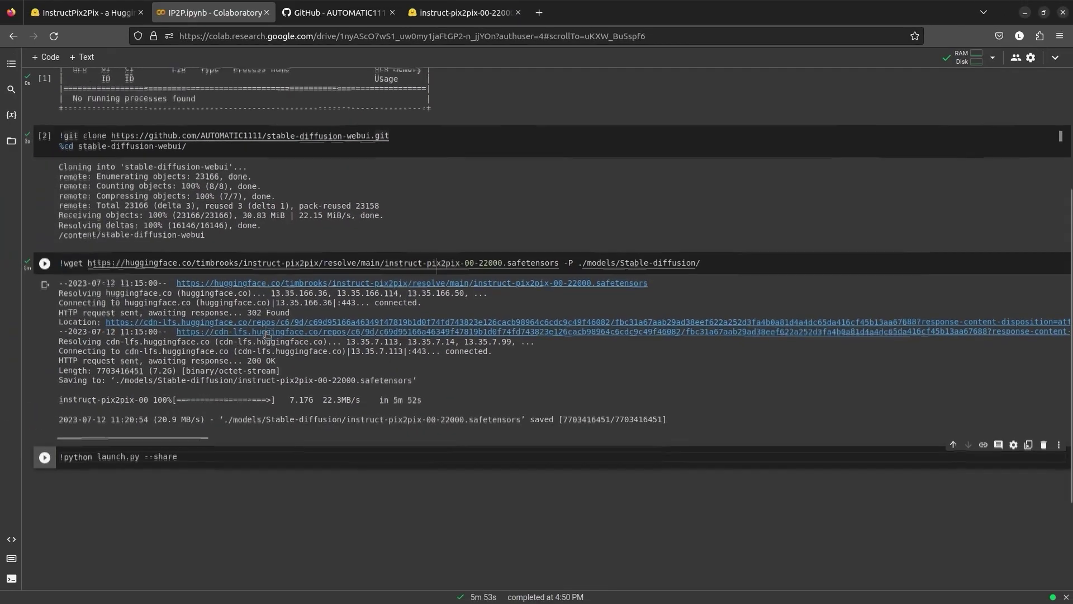
{"action": "scroll", "coordinate": [278, 318], "scroll_direction": "down", "scroll_amount": 3}
{"action": "left_click", "coordinate": [271, 322]}
Run the 'launch.py --share' cell and open the public gradio.live URL
{"action": "key", "text": "ctrl+Return"}
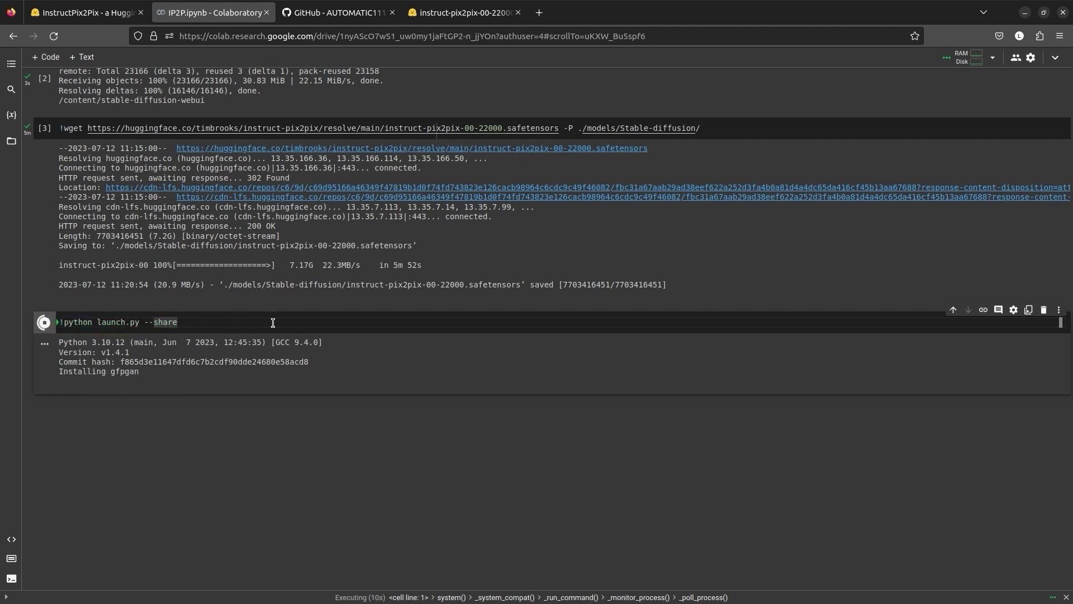
{"action": "scroll", "coordinate": [273, 323], "scroll_direction": "down", "scroll_amount": 2}
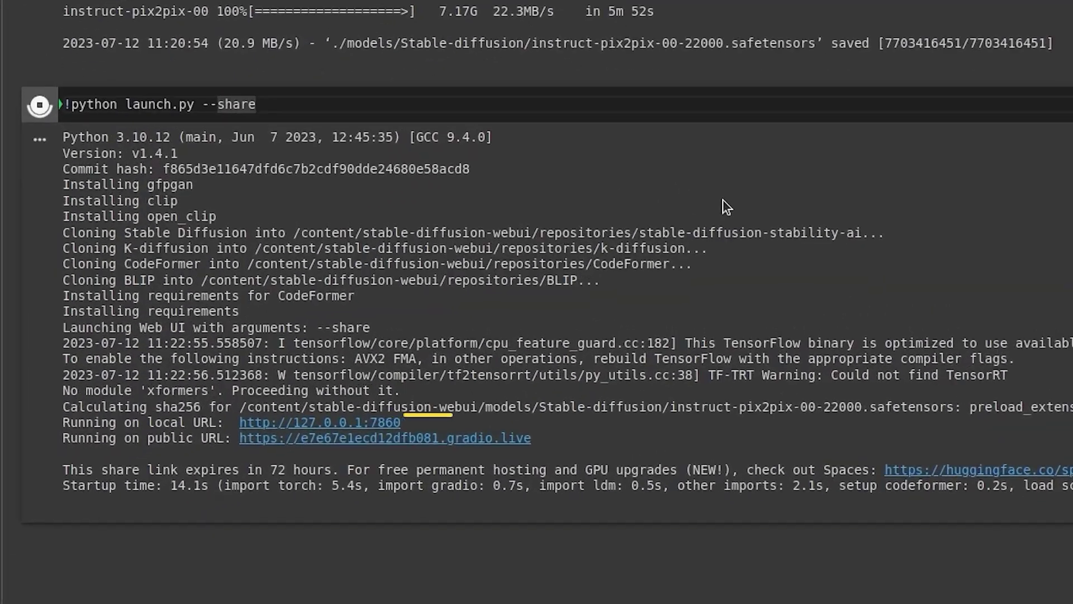
{"action": "left_click", "coordinate": [546, 435]}
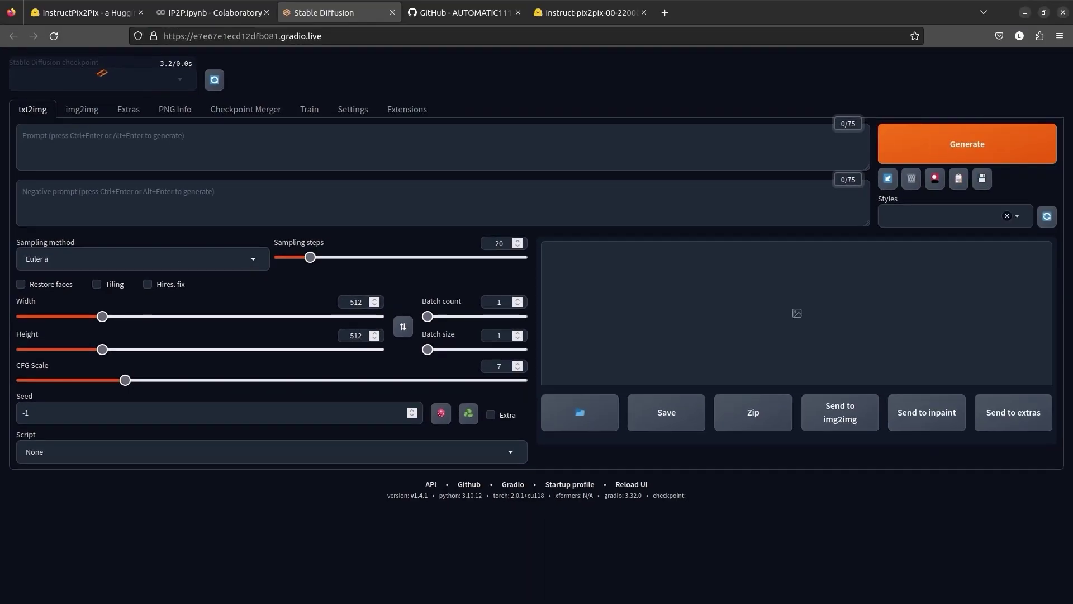
Drop the golden retriever photo into img2img and enter the prompt 'make its fur white'
{"action": "left_click", "coordinate": [88, 108]}
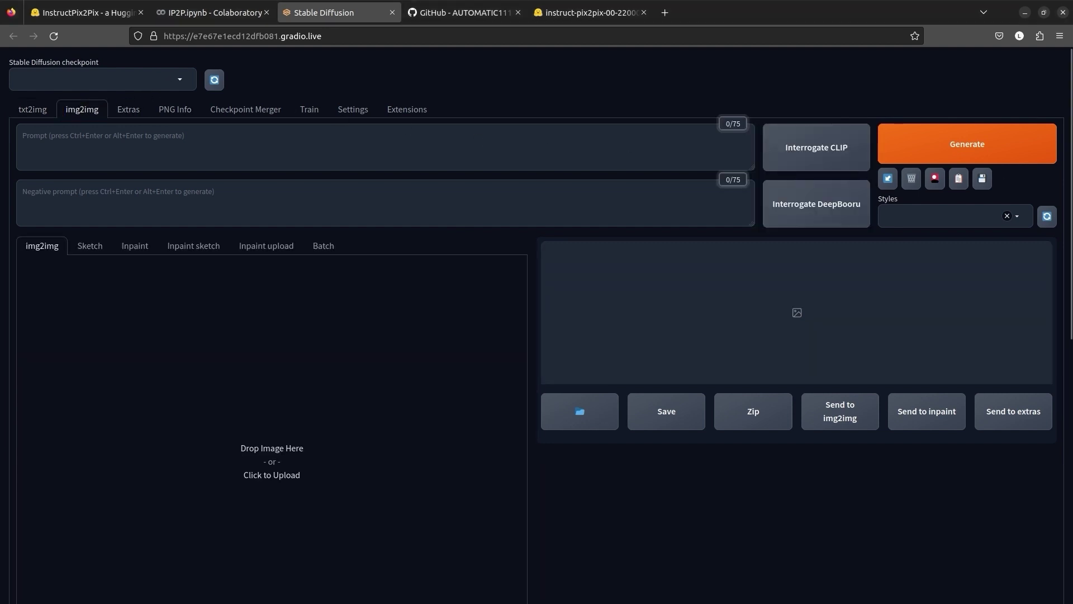
{"action": "left_click_drag", "start_coordinate": [628, 178], "coordinate": [299, 347]}
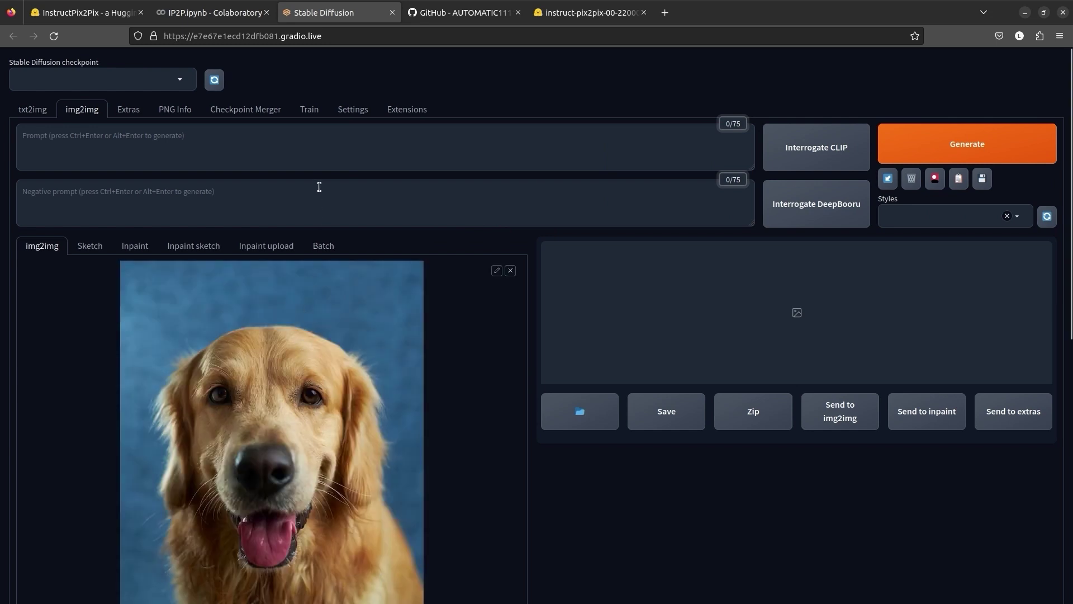
{"action": "scroll", "coordinate": [319, 187], "scroll_direction": "down", "scroll_amount": 2}
{"action": "scroll", "coordinate": [319, 191], "scroll_direction": "up", "scroll_amount": 1}
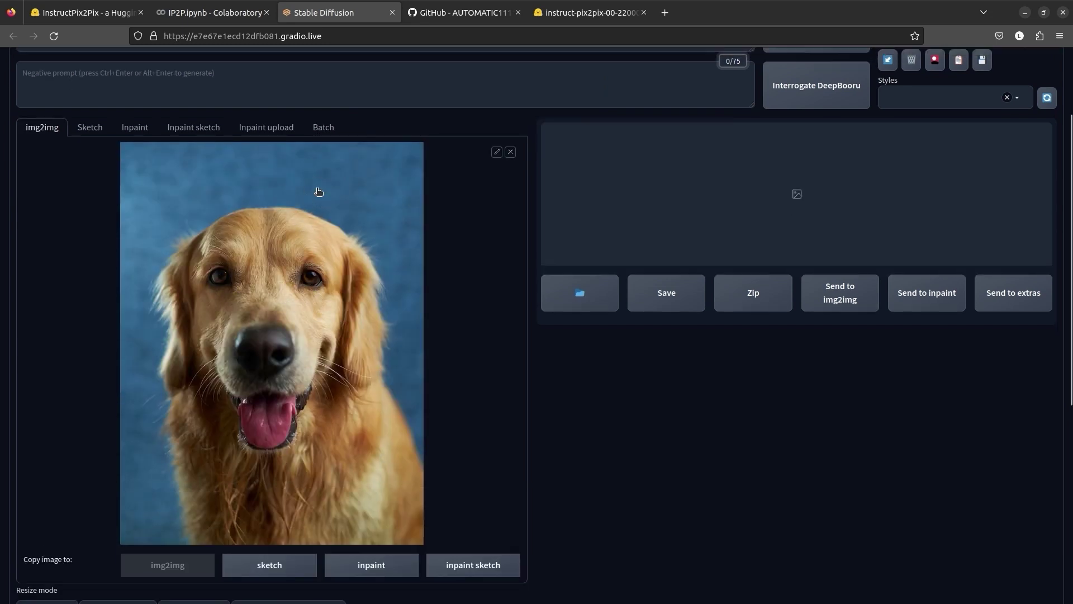
{"action": "left_click", "coordinate": [329, 74]}
{"action": "type", "text": "make its fur white"}
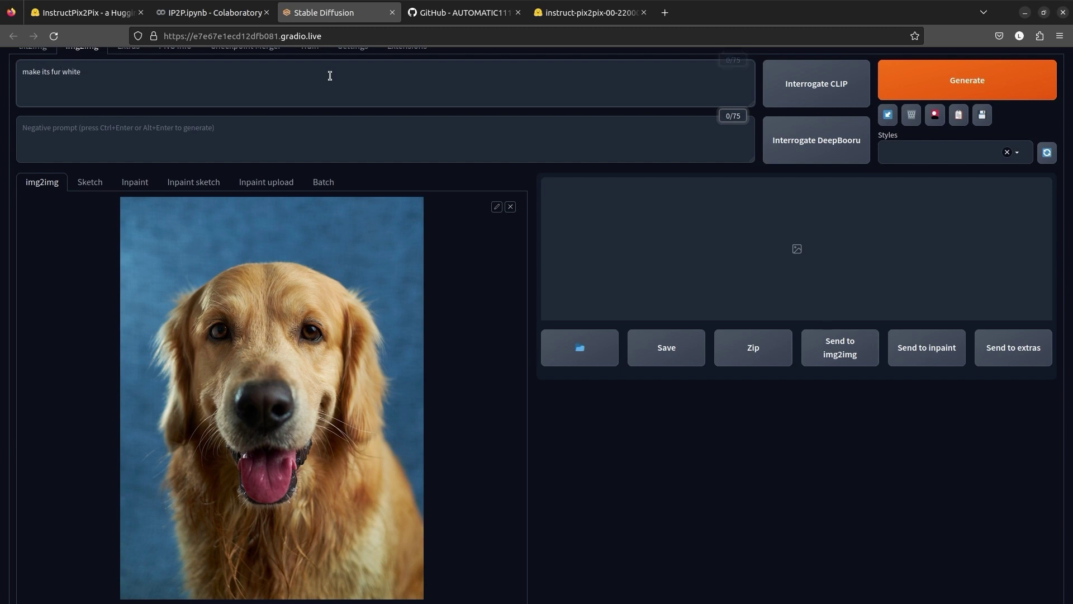
{"action": "scroll", "coordinate": [547, 226], "scroll_direction": "down", "scroll_amount": 6}
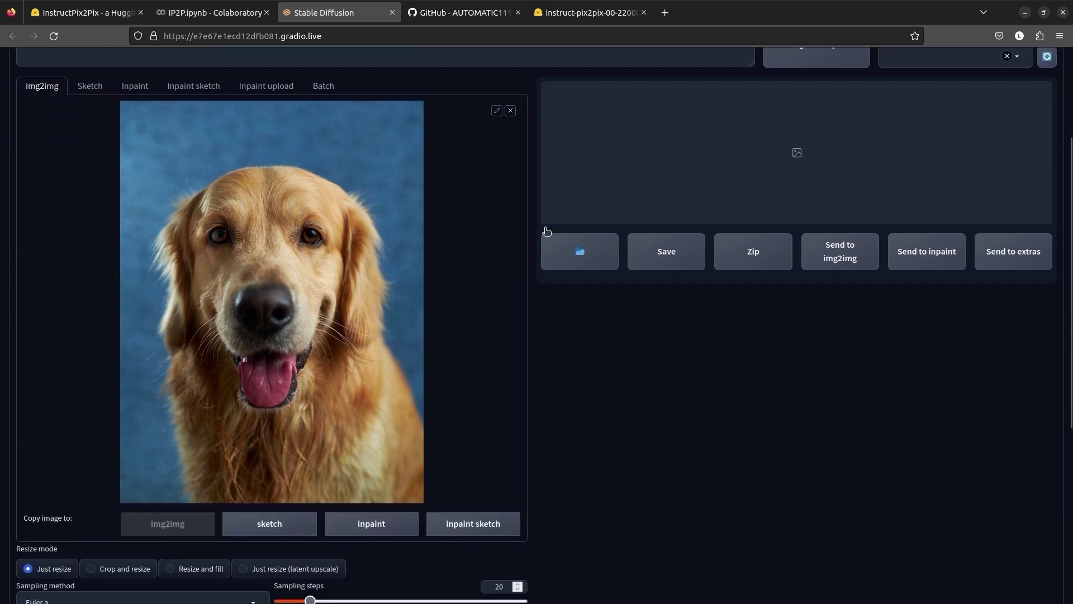
Set Resize by scale to 0.5 (500x662) and sampling steps to 80
{"action": "scroll", "coordinate": [545, 238], "scroll_direction": "down", "scroll_amount": 1}
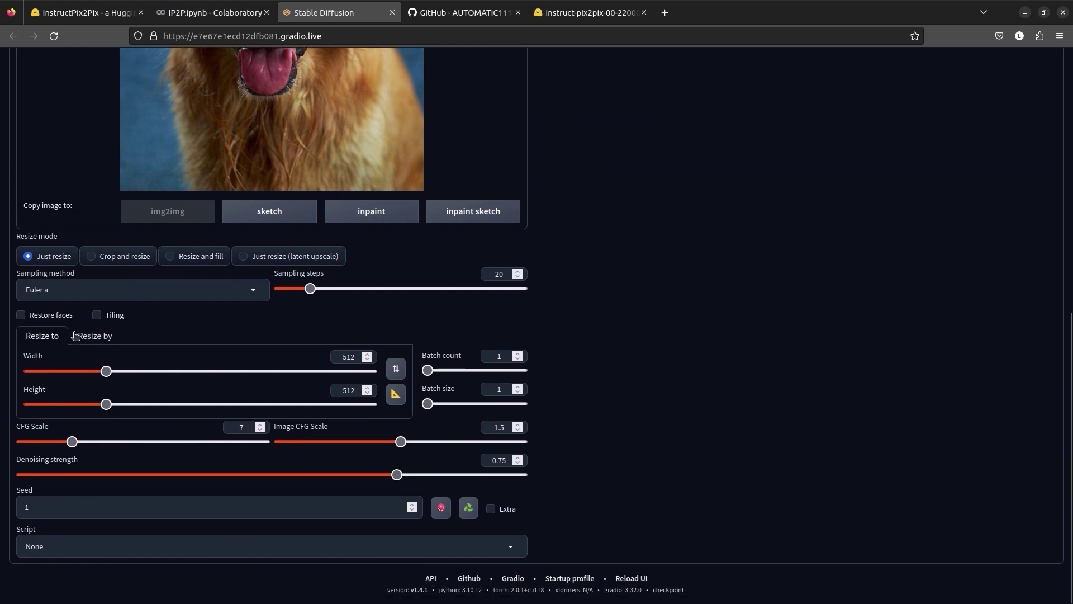
{"action": "left_click", "coordinate": [95, 335]}
{"action": "double_click", "coordinate": [383, 357]}
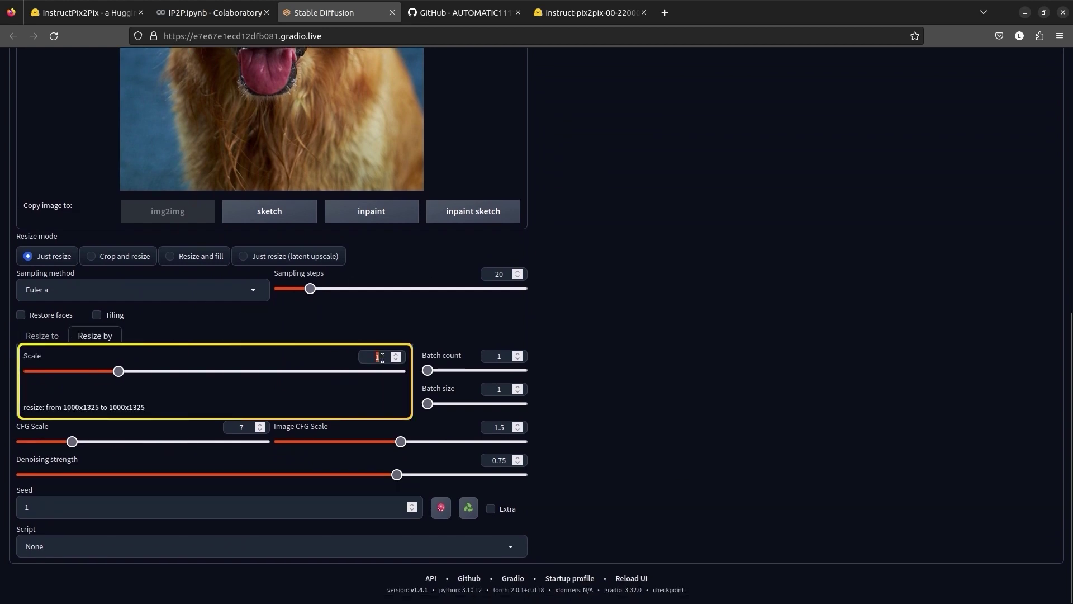
{"action": "type", "text": "0.5"}
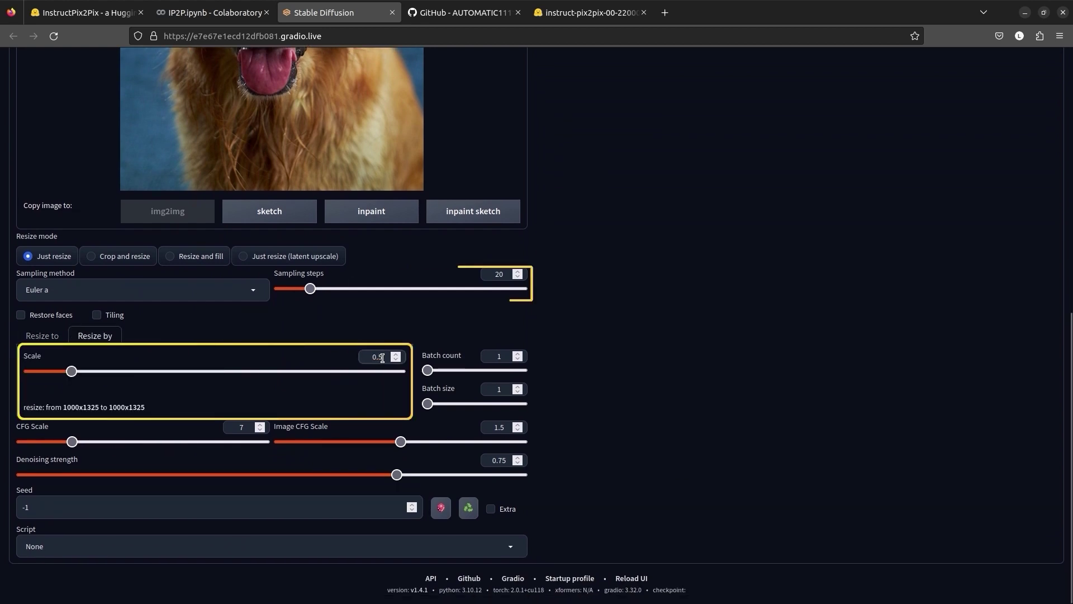
{"action": "double_click", "coordinate": [499, 274]}
{"action": "type", "text": "80"}
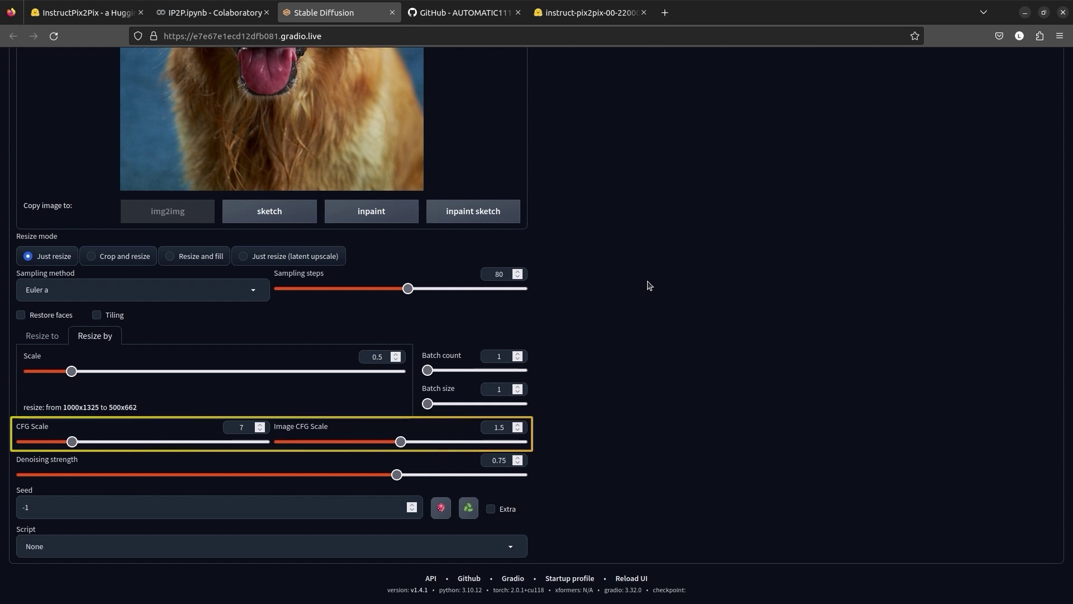
{"action": "scroll", "coordinate": [969, 273], "scroll_direction": "up", "scroll_amount": 7}
Generate the white-fur retriever, then change the prompt to 'make its fur dirty' and regenerate
{"action": "left_click", "coordinate": [977, 59]}
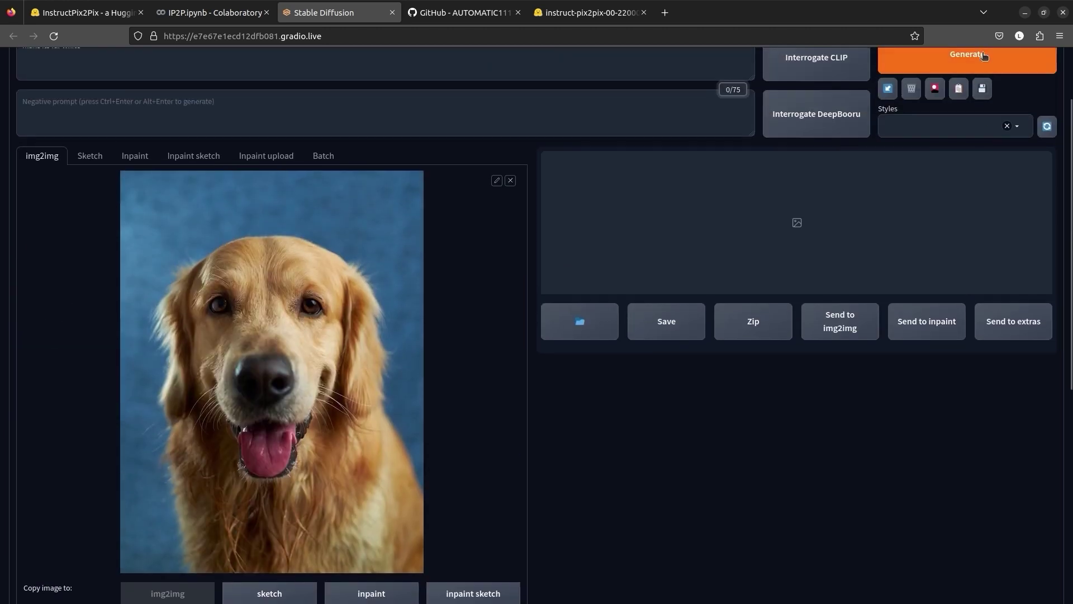
{"action": "scroll", "coordinate": [1001, 83], "scroll_direction": "up", "scroll_amount": 2}
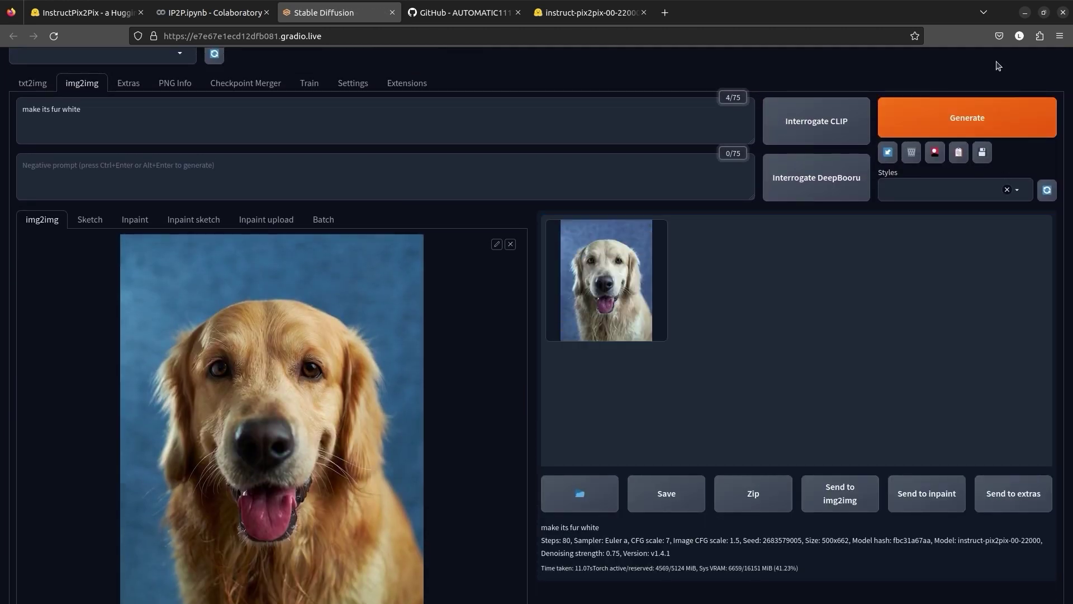
{"action": "double_click", "coordinate": [537, 113]}
{"action": "type", "text": "dir"}
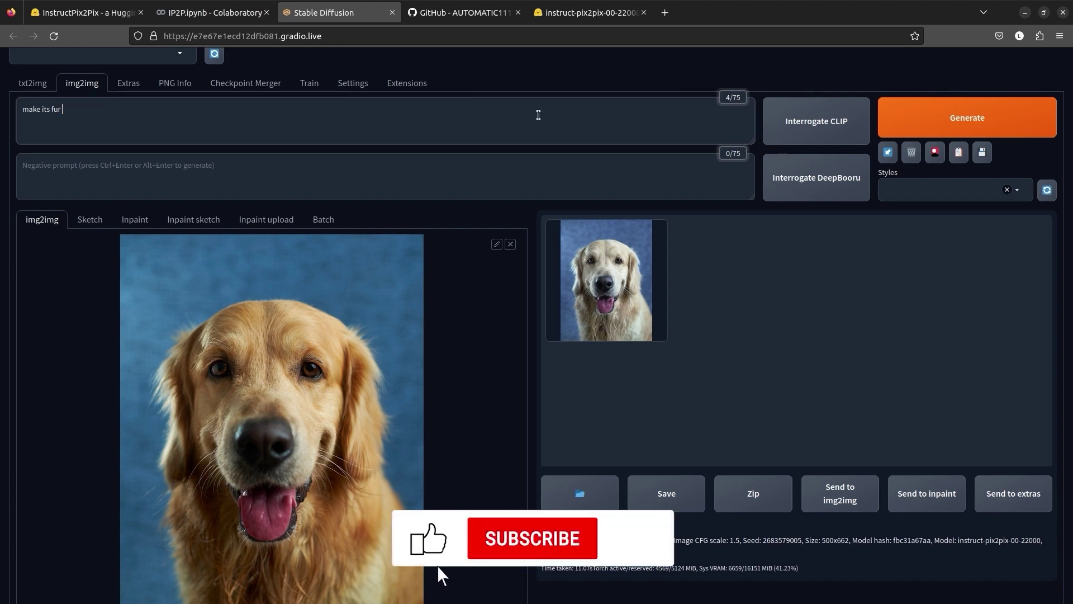
{"action": "type", "text": "ty"}
{"action": "left_click", "coordinate": [948, 113]}
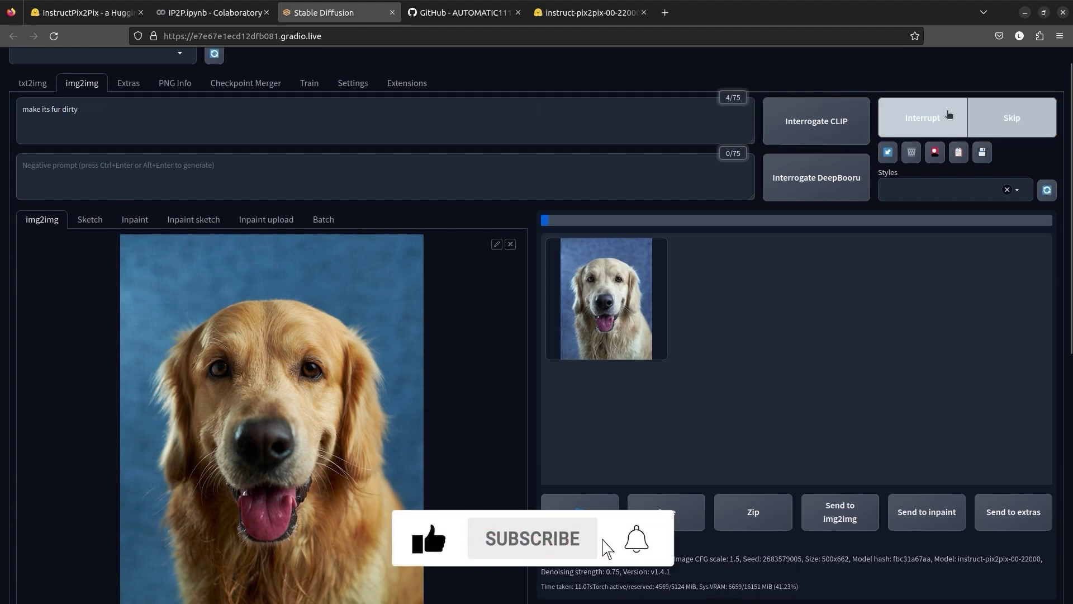